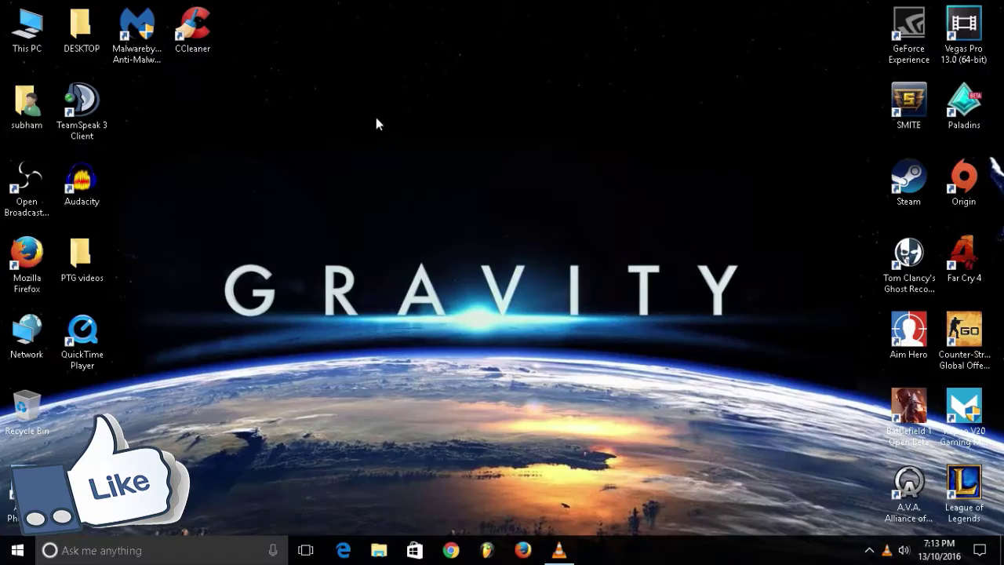
Refresh the Windows desktop using Refresh from its right-click menu.
right_click(378, 126)
right_click(381, 164)
click(407, 207)
right_click(407, 205)
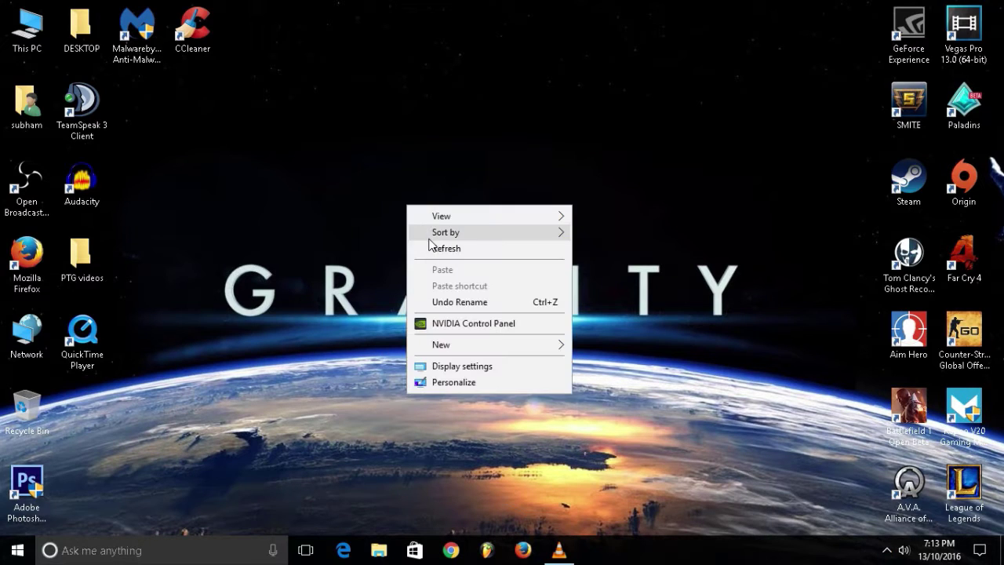
click(432, 248)
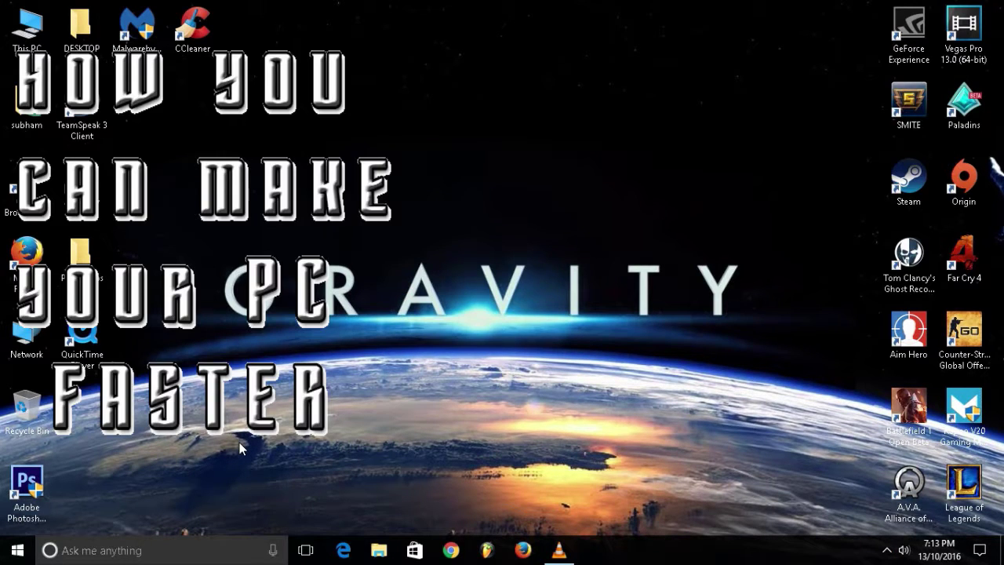
Open the %temp% folder through the Run prompt.
click(157, 553)
text(r)
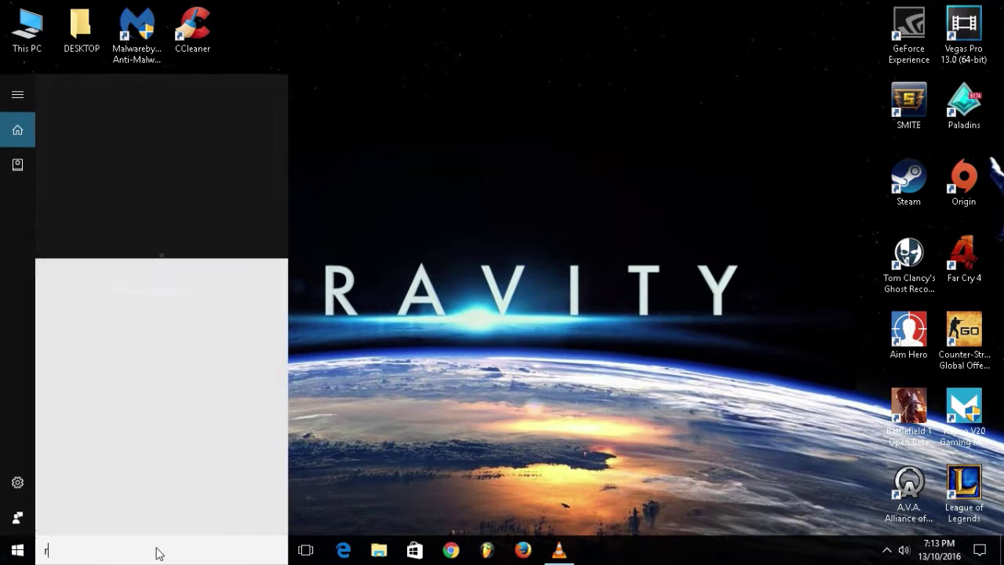
text(Run)
key(Return)
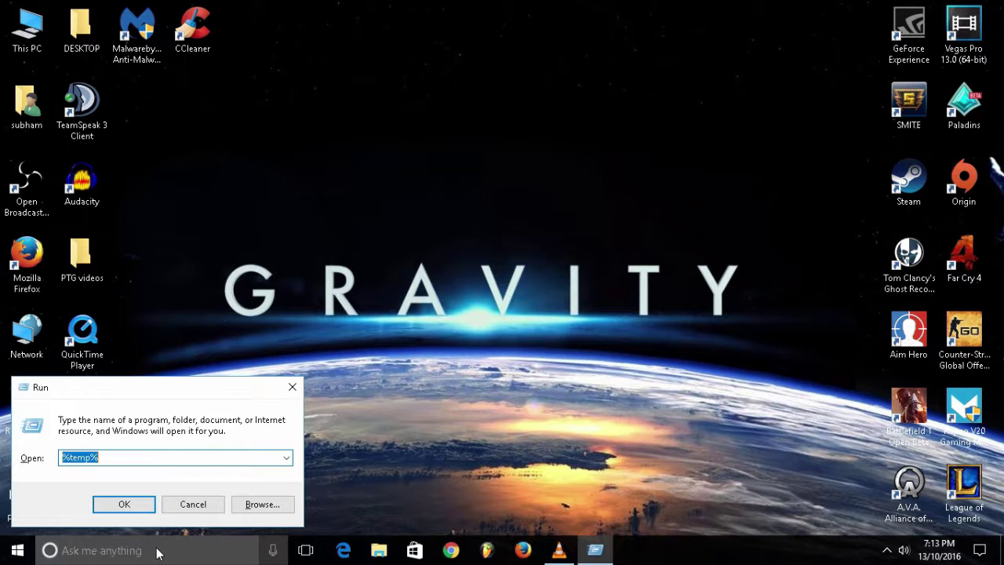
click(121, 505)
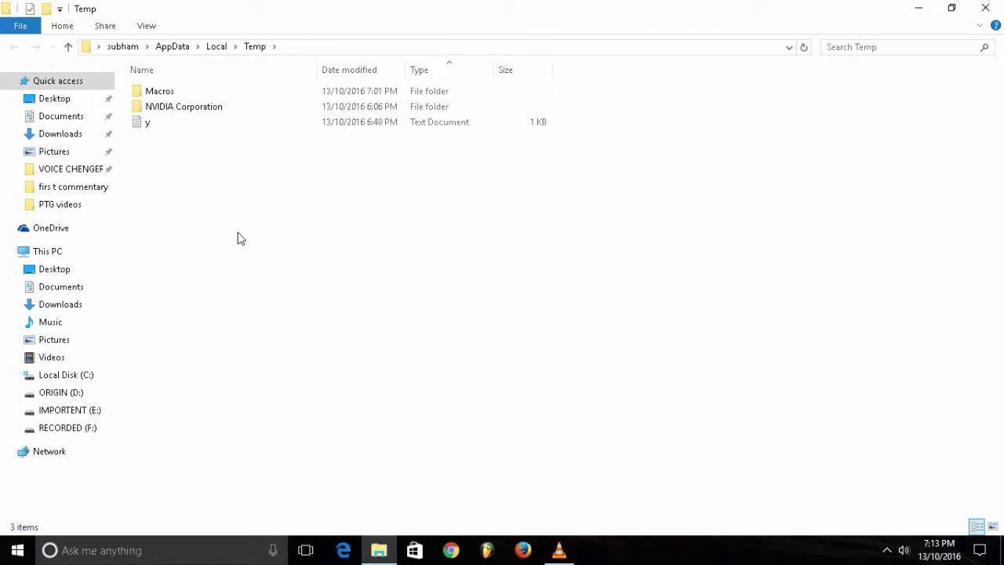
Permanently delete all Temp folder items (Macros, NVIDIA Corporation, y) and refresh the desktop.
click(200, 106)
key(ctrl+a)
key(shift+Delete)
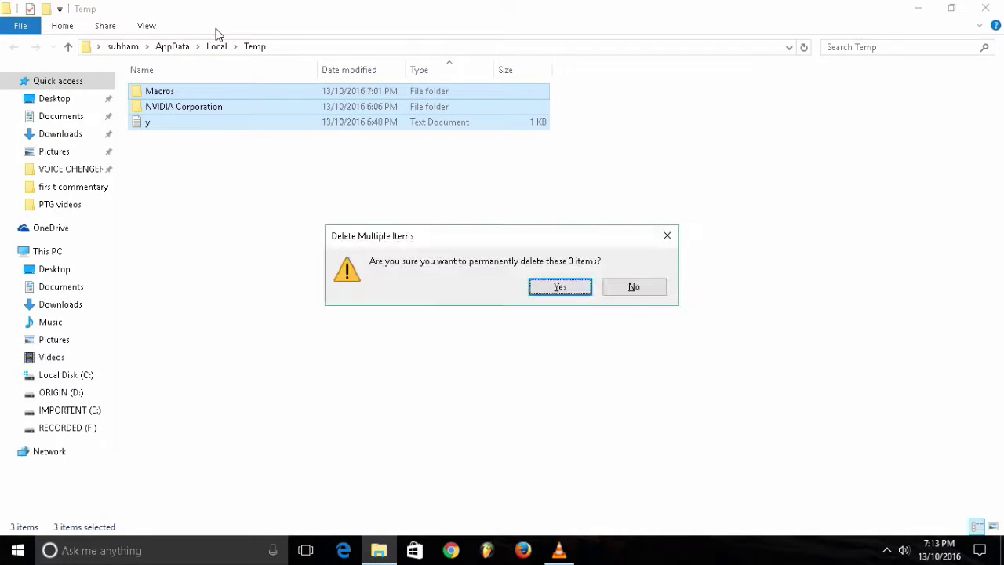
key(Return)
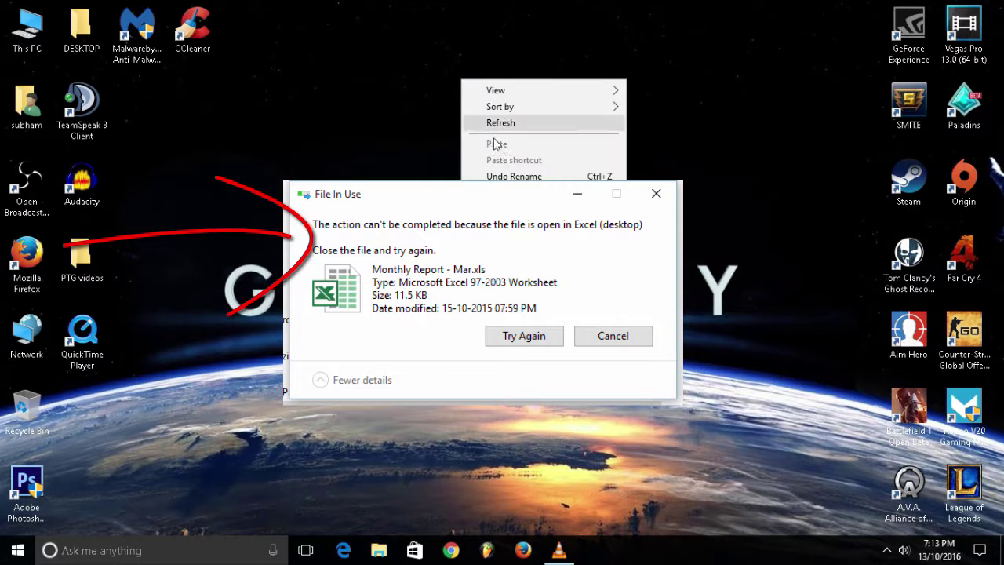
click(506, 124)
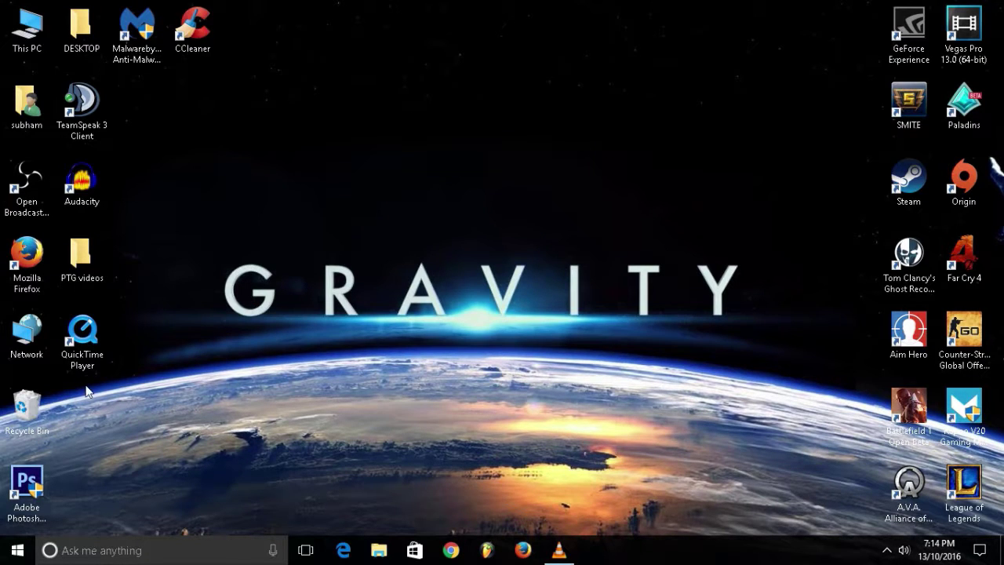
Empty the Recycle Bin and refresh the desktop.
right_click(22, 403)
click(82, 278)
click(558, 284)
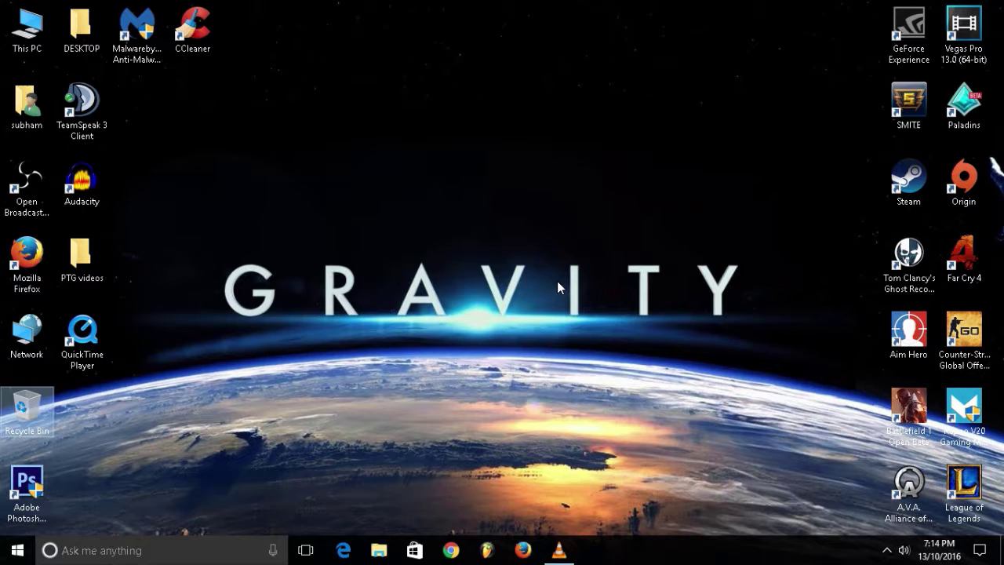
right_click(308, 246)
click(392, 288)
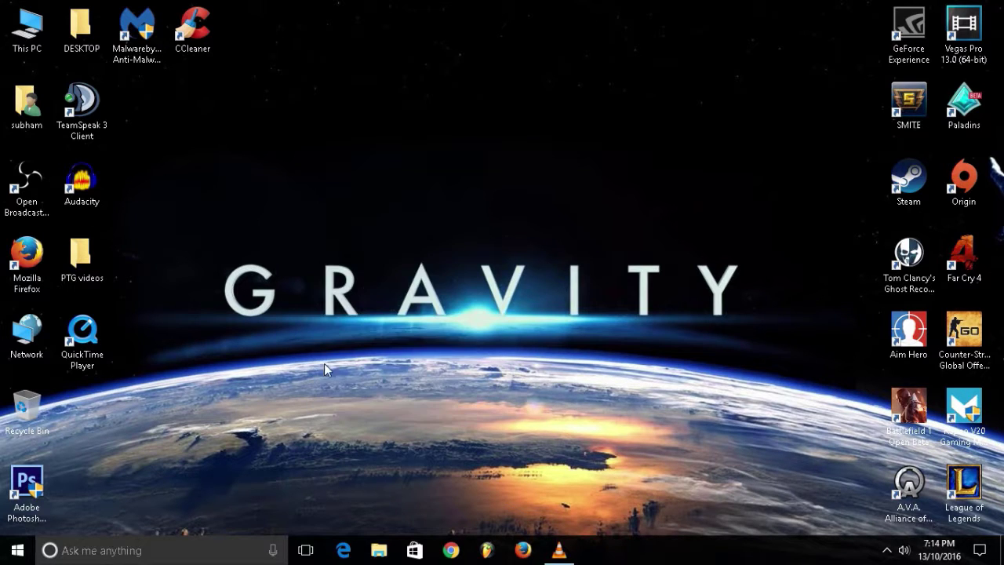
Browse Control Panel's Uninstall a program list of installed programs.
click(204, 542)
text(con)
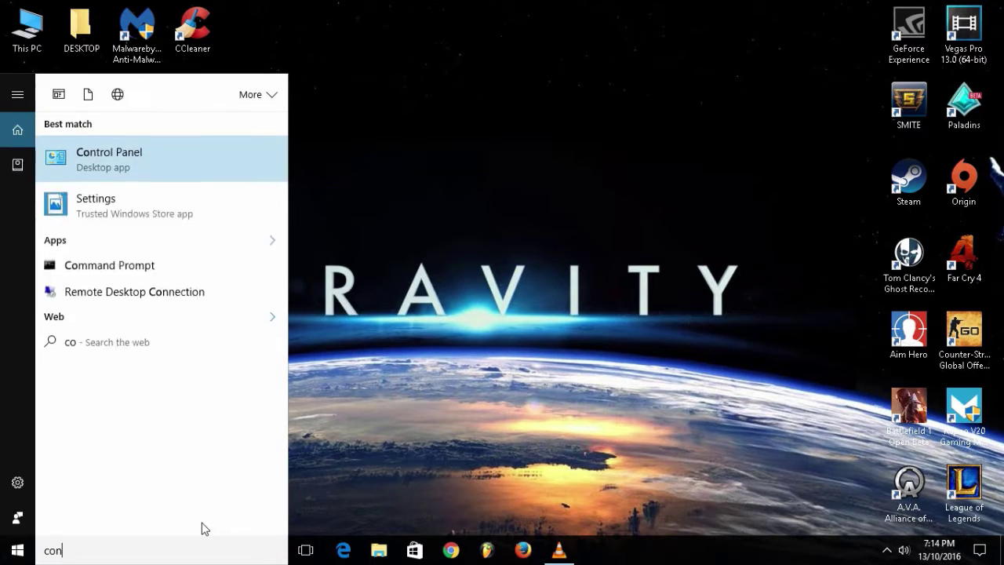
text(t)
click(131, 171)
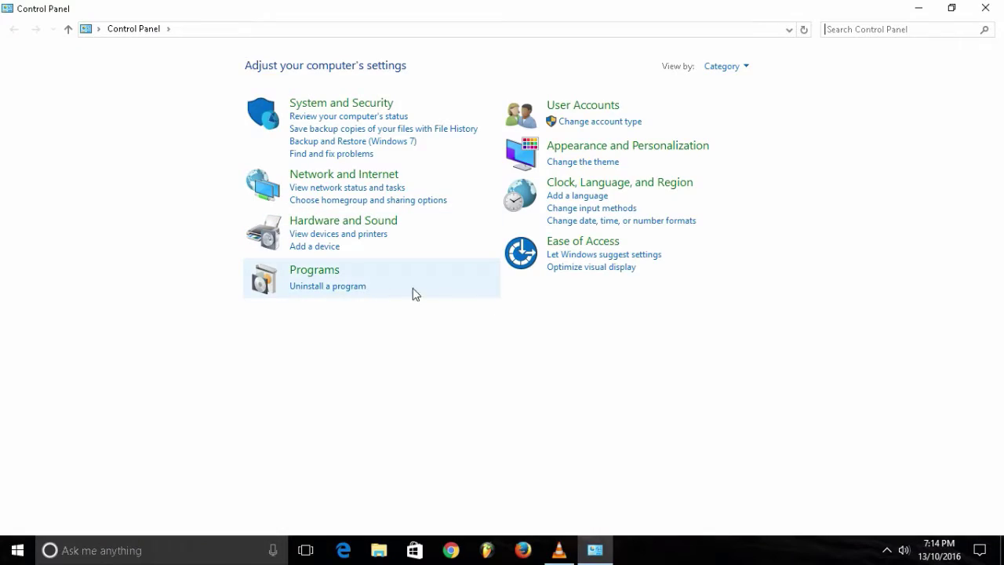
click(333, 289)
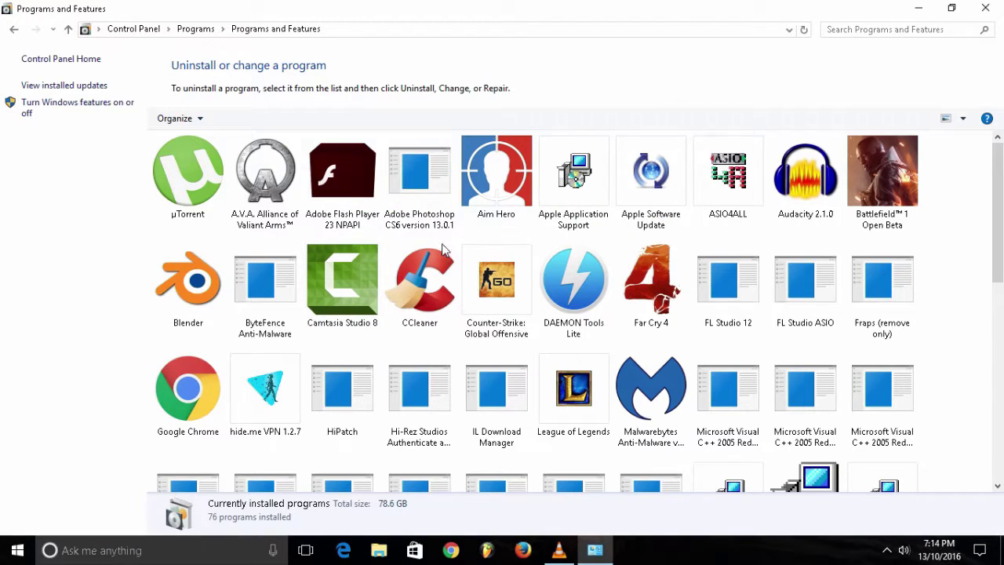
scroll(1003, 208, down, 5)
scroll(1002, 208, down, 5)
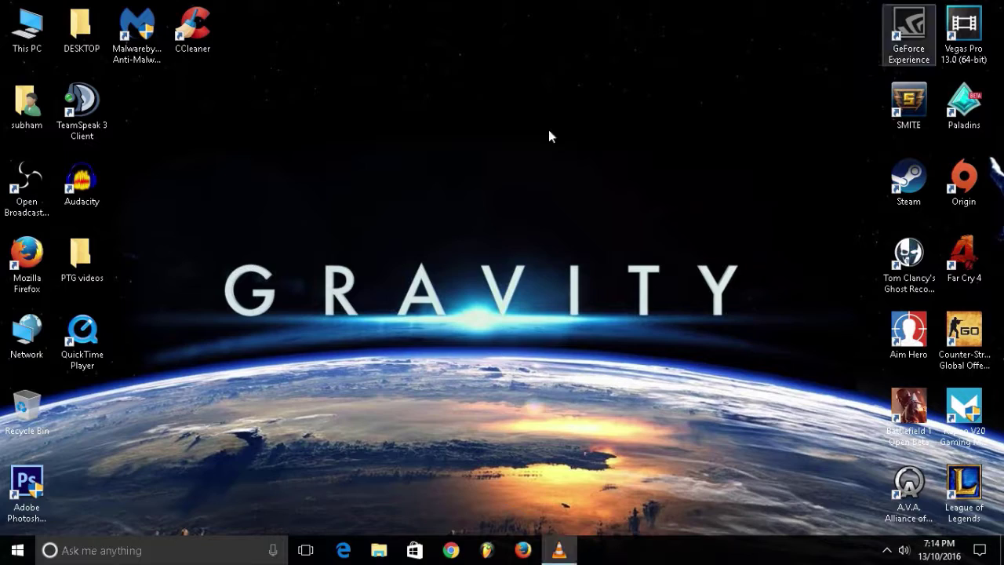
Launch Task Manager from the taskbar's right-click menu.
right_click(498, 124)
click(524, 167)
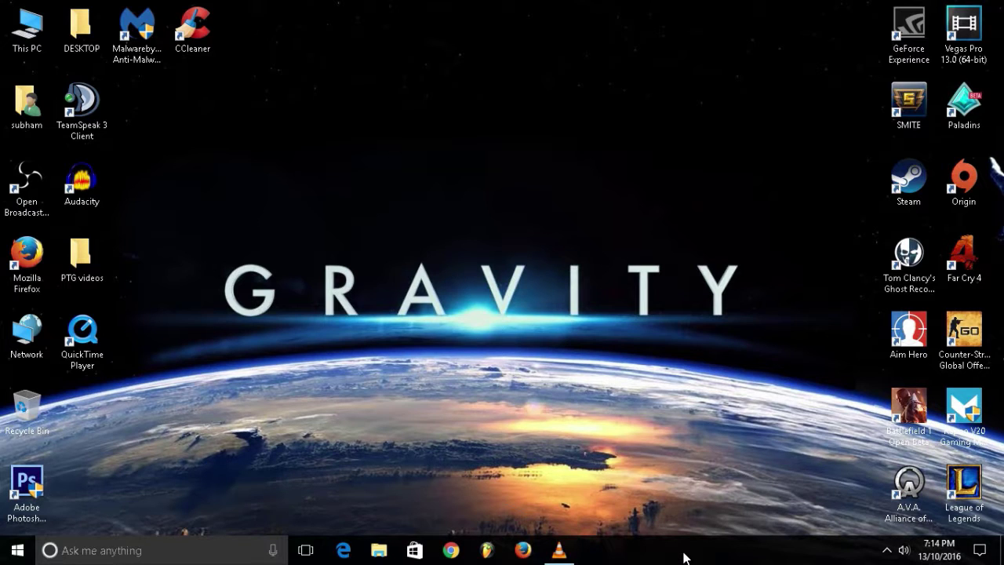
right_click(684, 555)
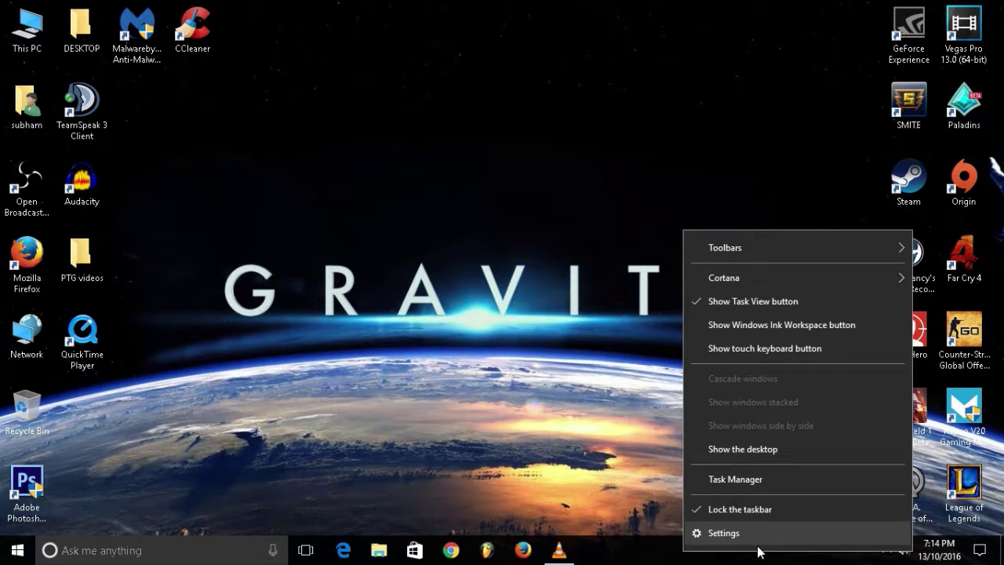
click(753, 480)
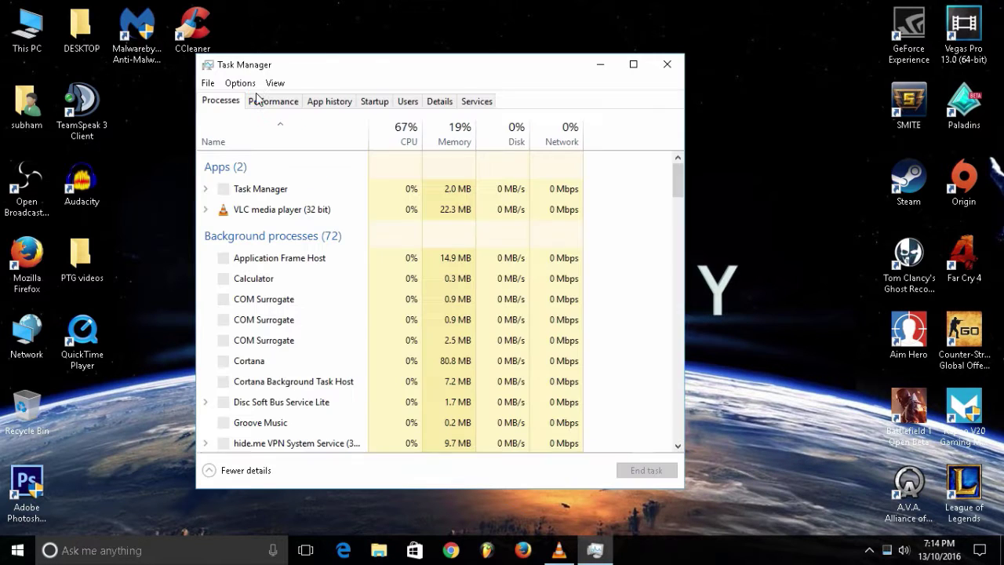
Disable DAEMON Tools Lite in the Startup list and close Task Manager.
click(377, 105)
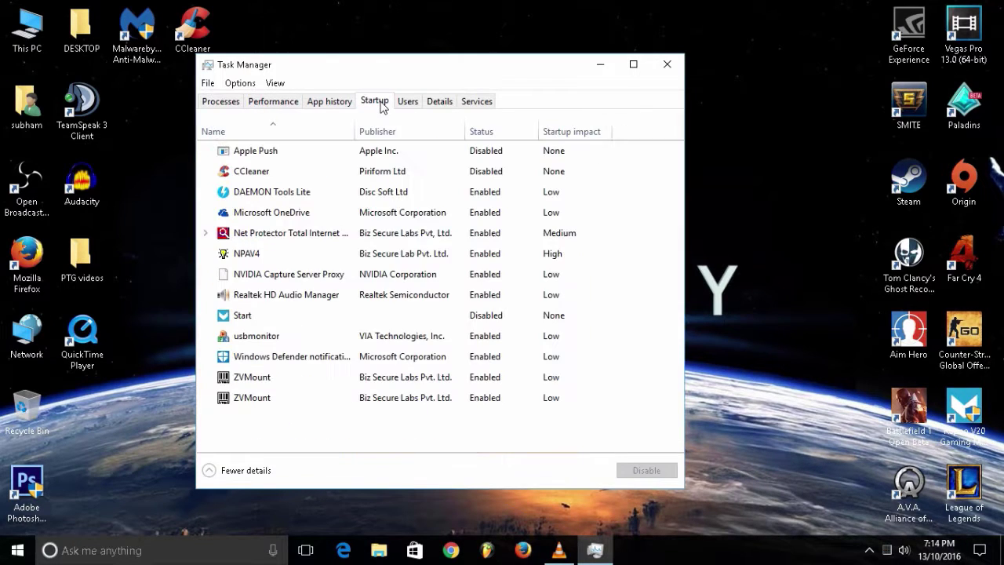
click(248, 198)
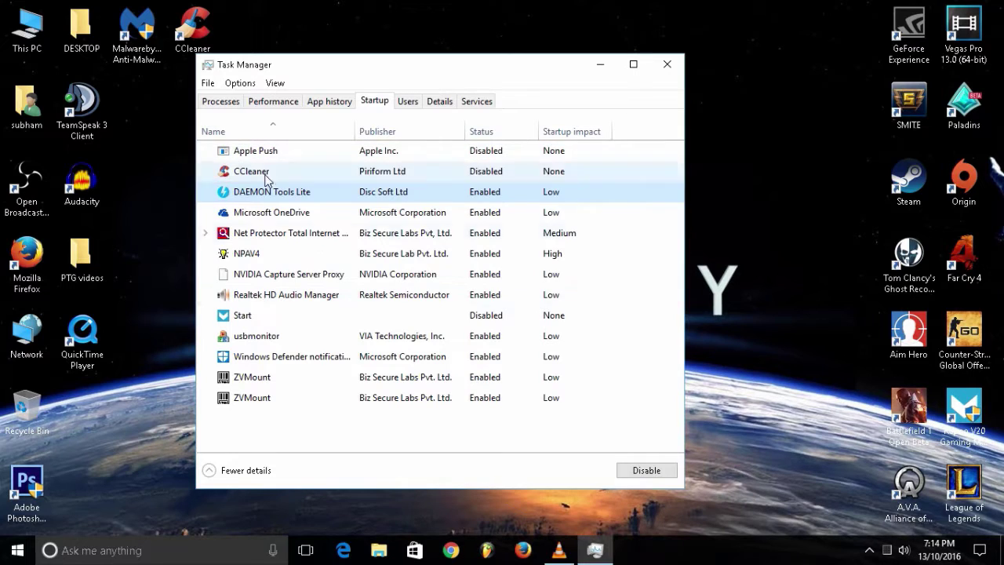
key(s)
right_click(281, 196)
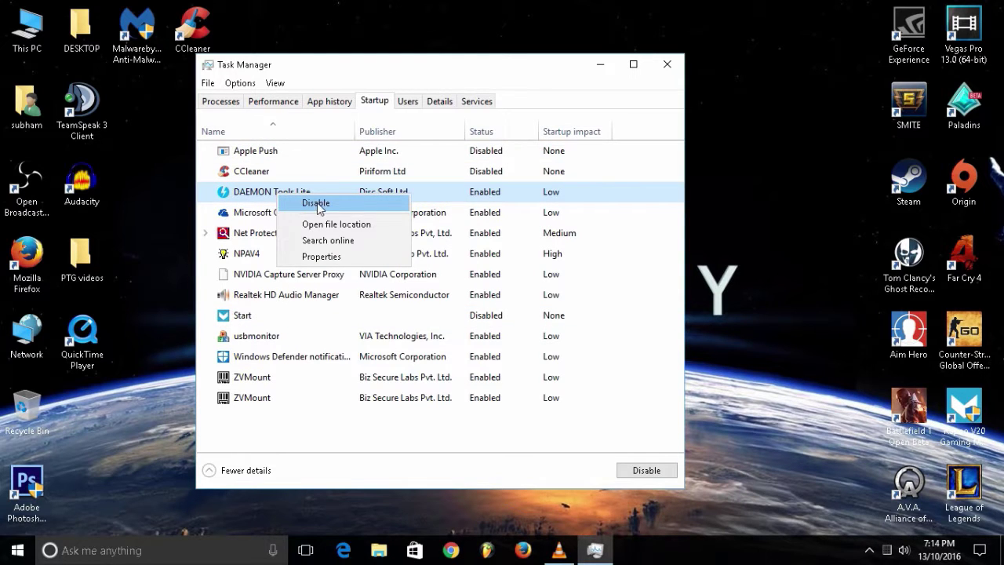
click(346, 206)
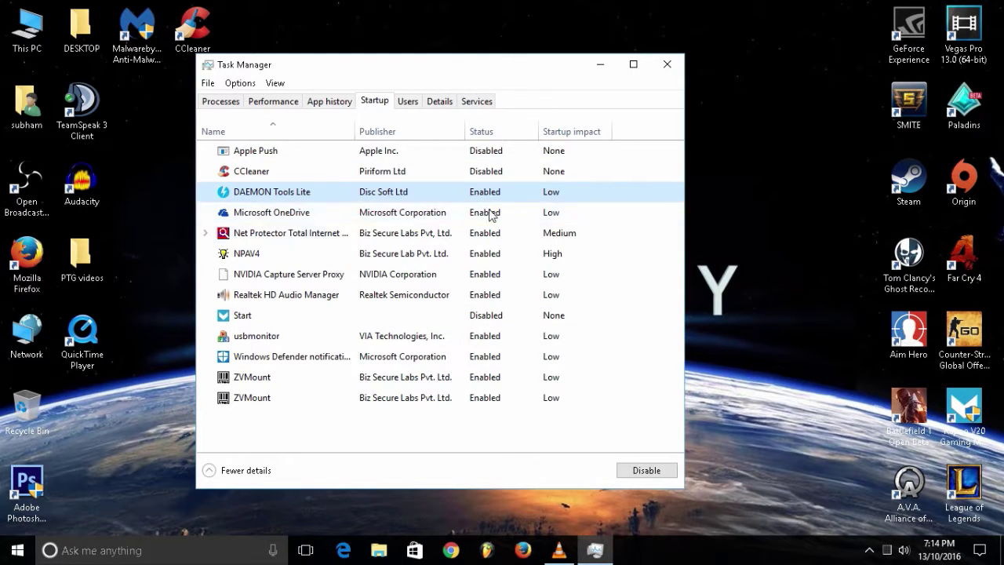
click(667, 64)
Reach Performance Options through This PC Properties and Advanced system settings.
right_click(519, 93)
click(576, 137)
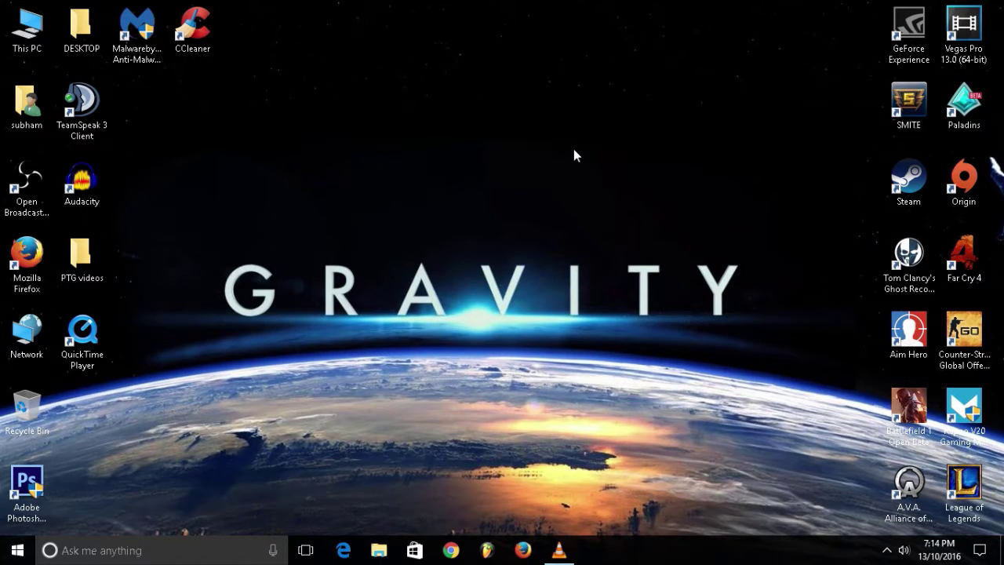
right_click(31, 28)
click(86, 203)
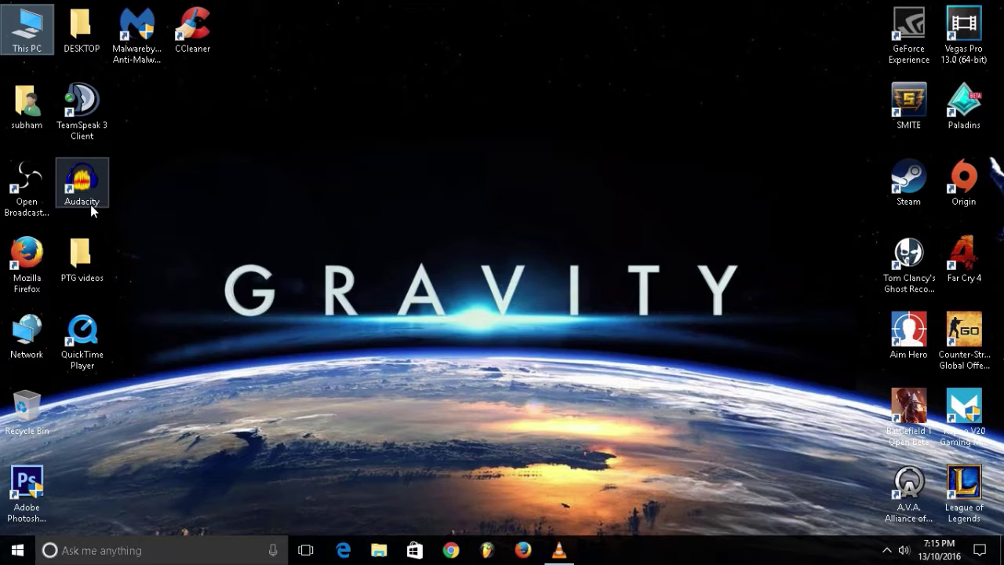
click(65, 142)
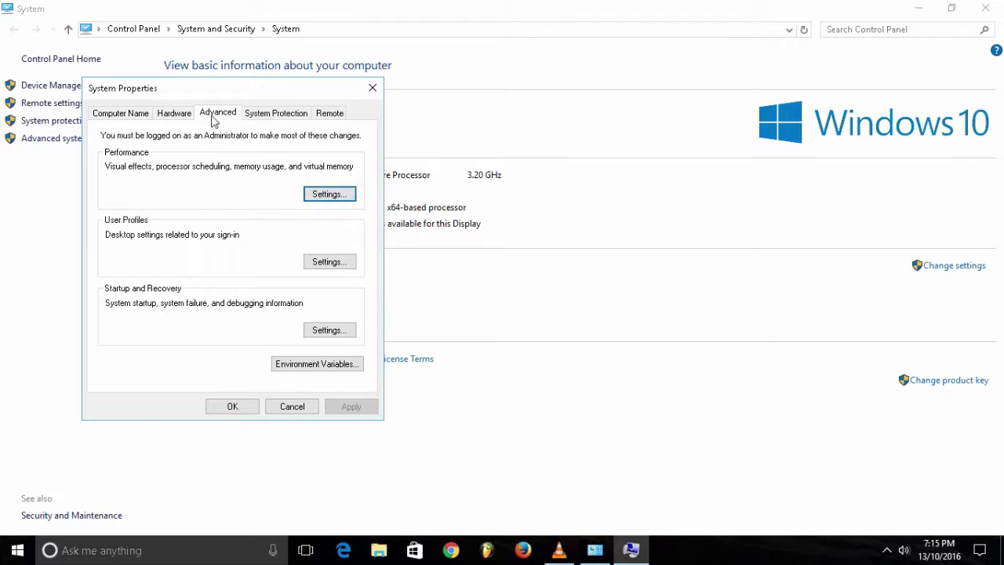
click(348, 193)
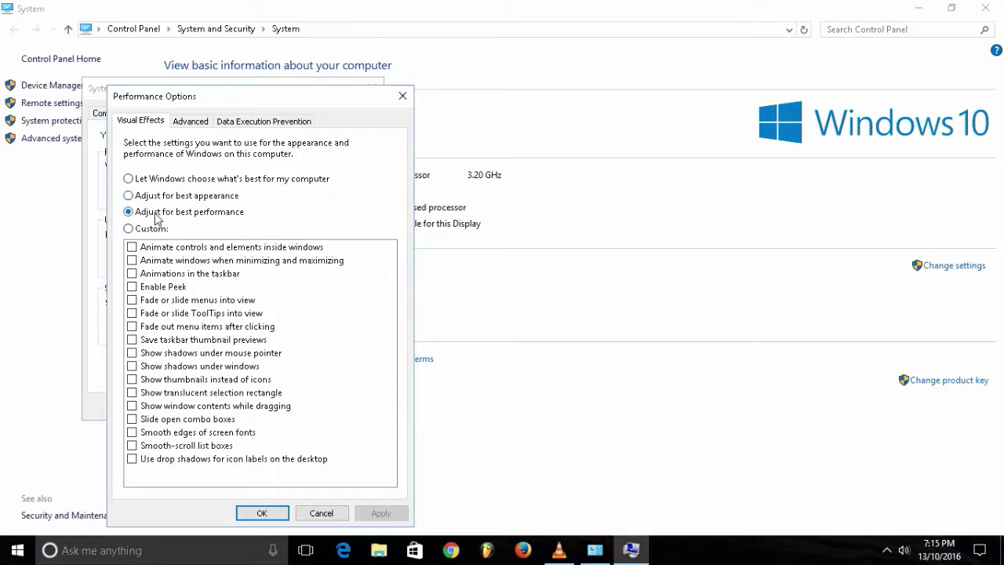
Apply Adjust for best performance, close the System windows, and refresh the desktop.
drag(243, 106, 246, 61)
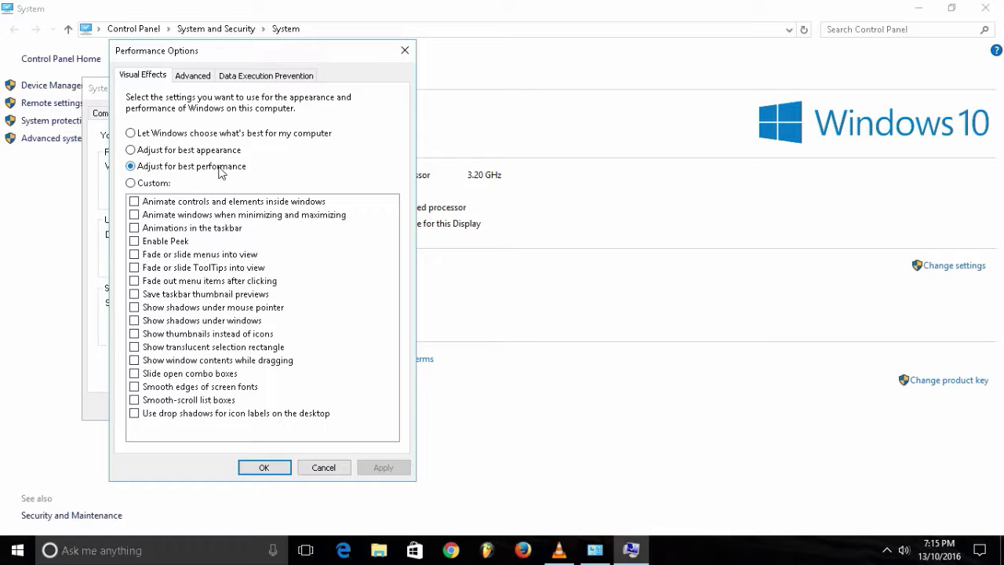
click(264, 467)
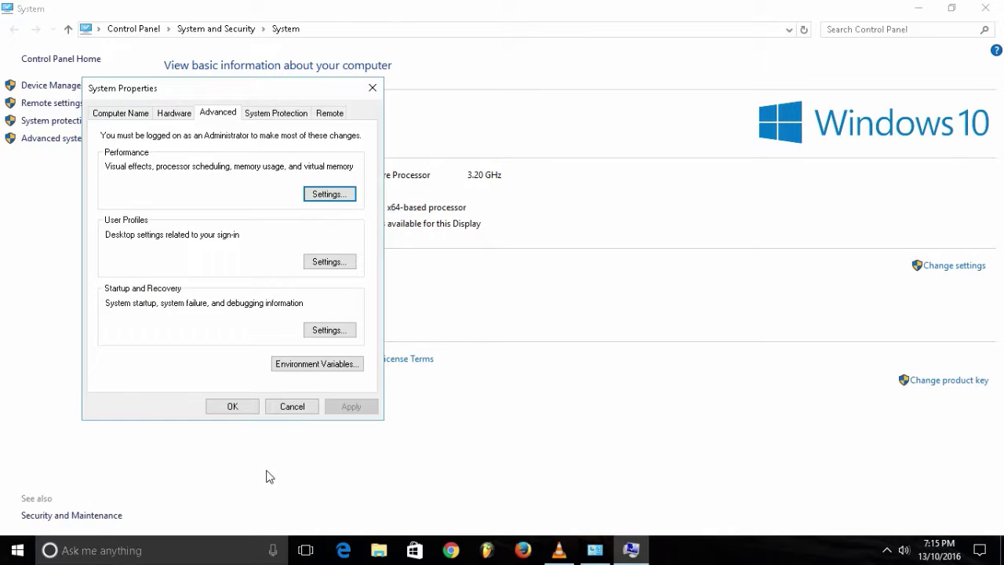
click(245, 406)
click(985, 8)
right_click(499, 97)
click(527, 138)
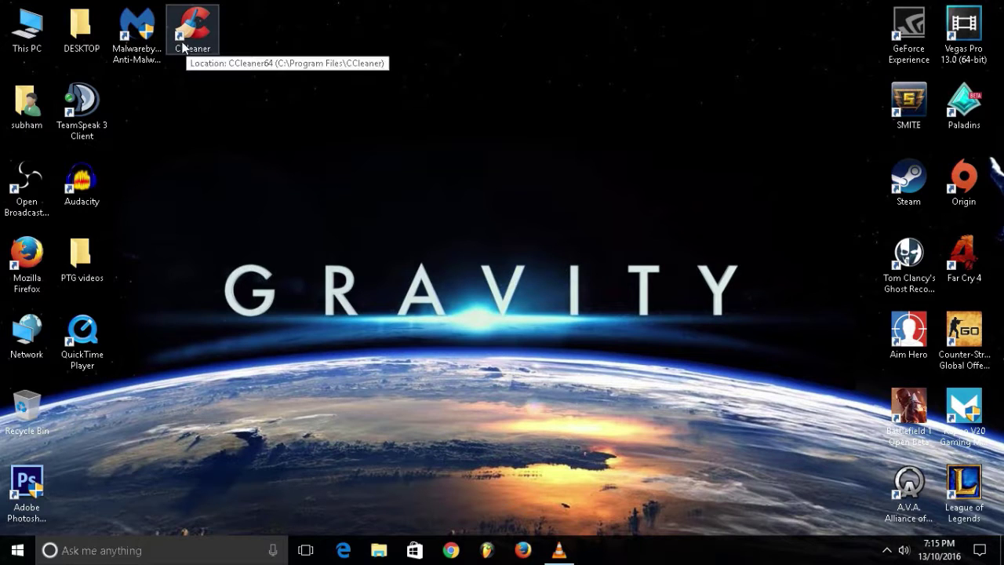
Rearrange the CCleaner and Malwarebytes shortcuts, then run a Malwarebytes threat scan and close it.
drag(188, 51, 374, 67)
drag(155, 54, 269, 107)
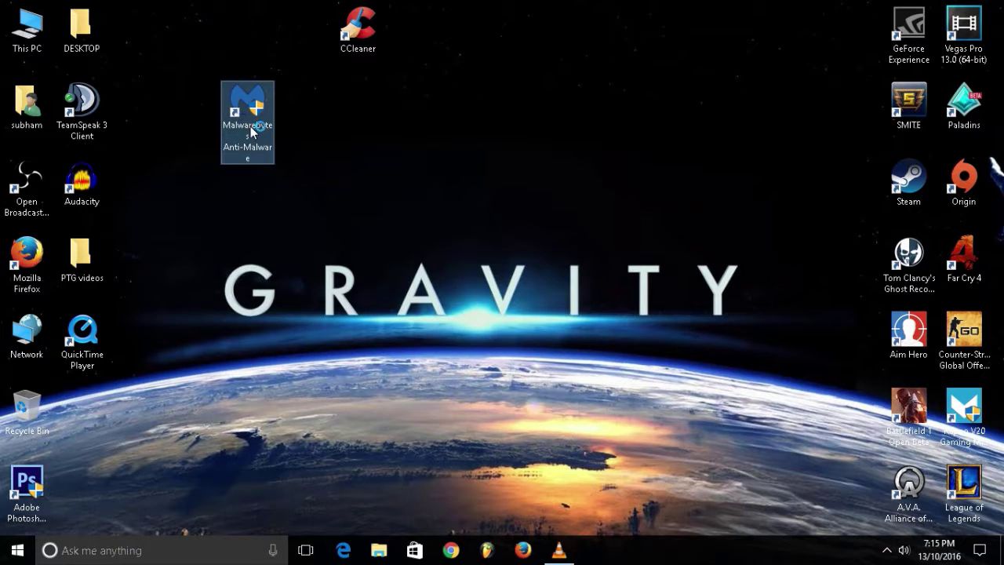
double_click(251, 136)
click(428, 376)
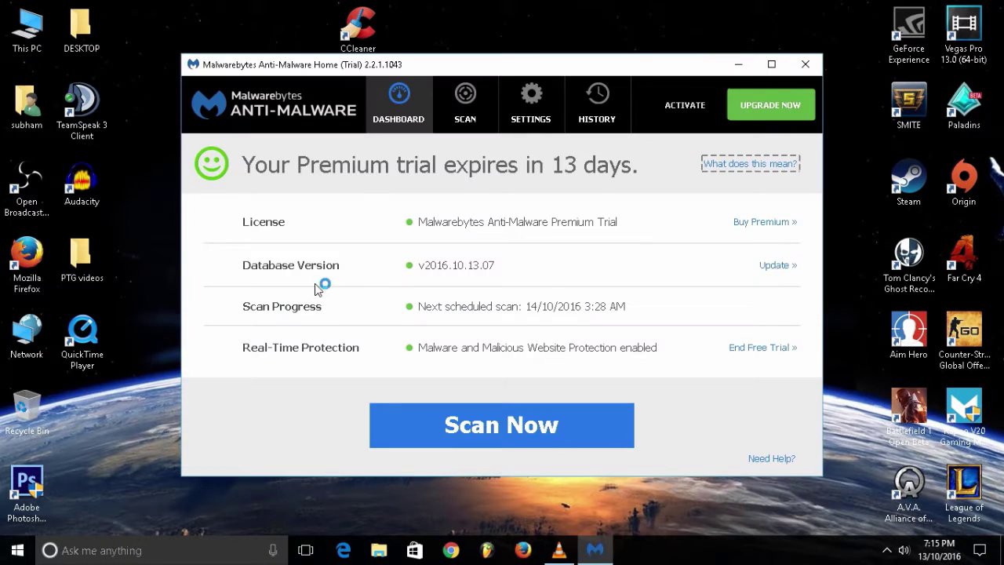
click(425, 408)
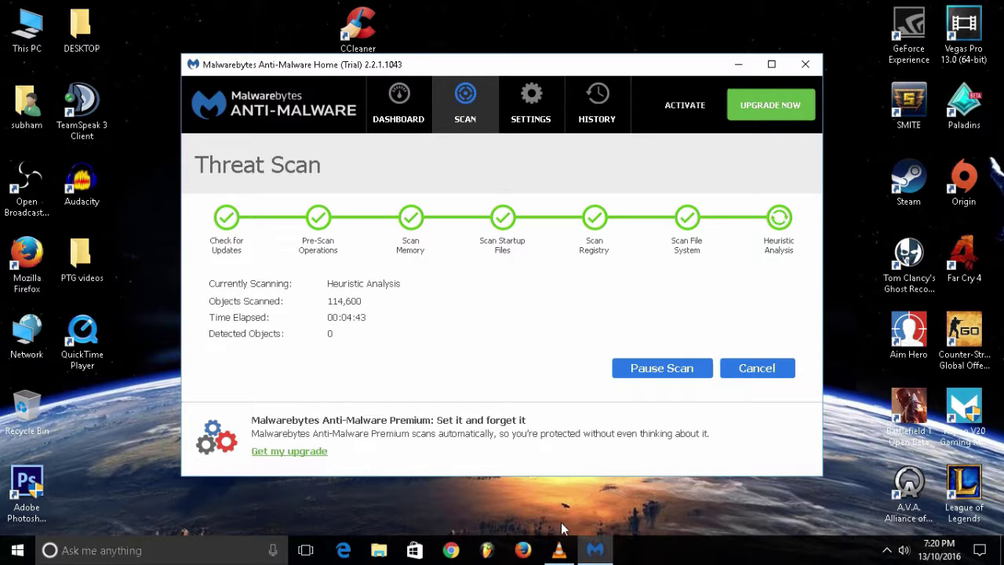
click(805, 63)
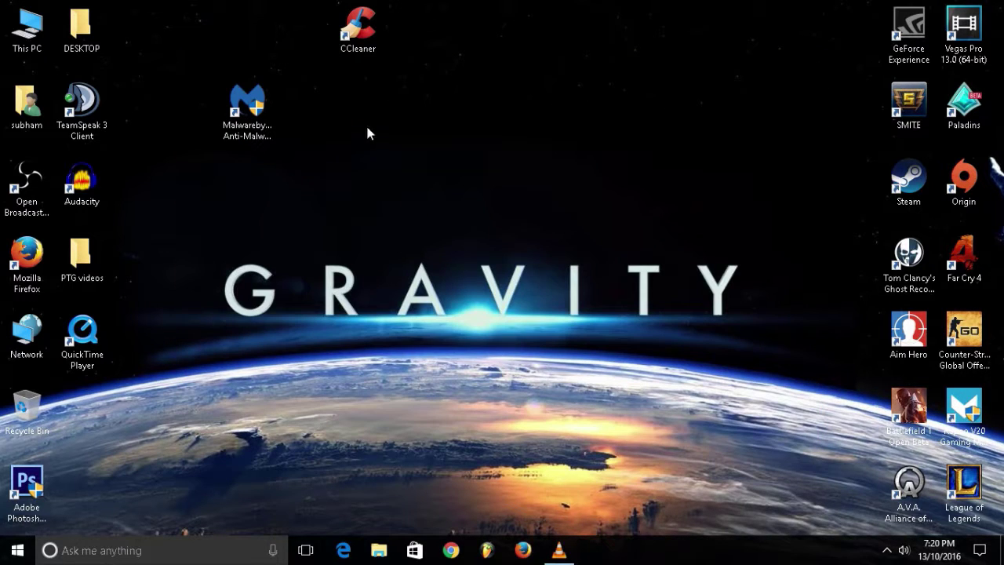
Launch CCleaner, analyse, and run the cleaner to delete about 600 MB of junk.
double_click(357, 32)
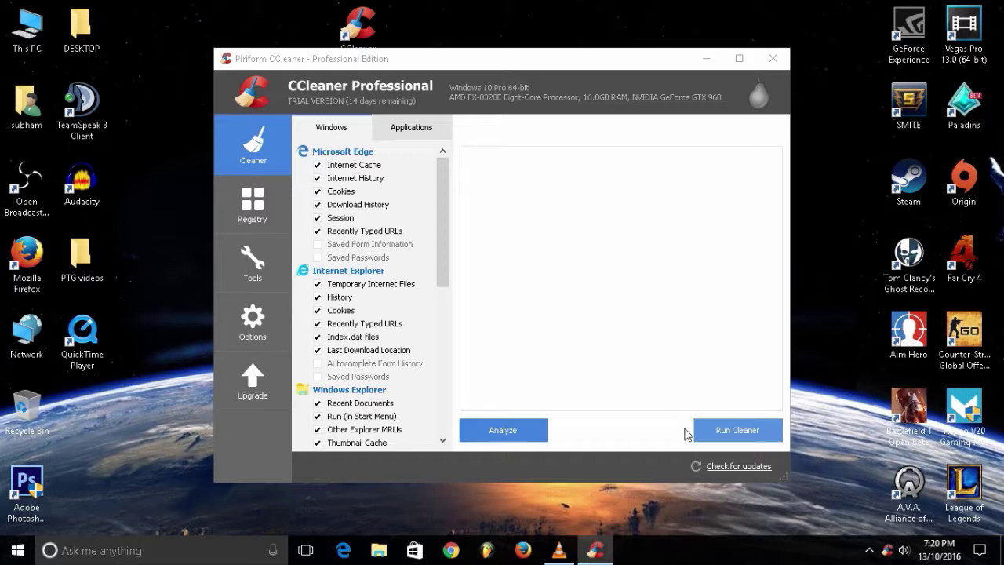
click(503, 430)
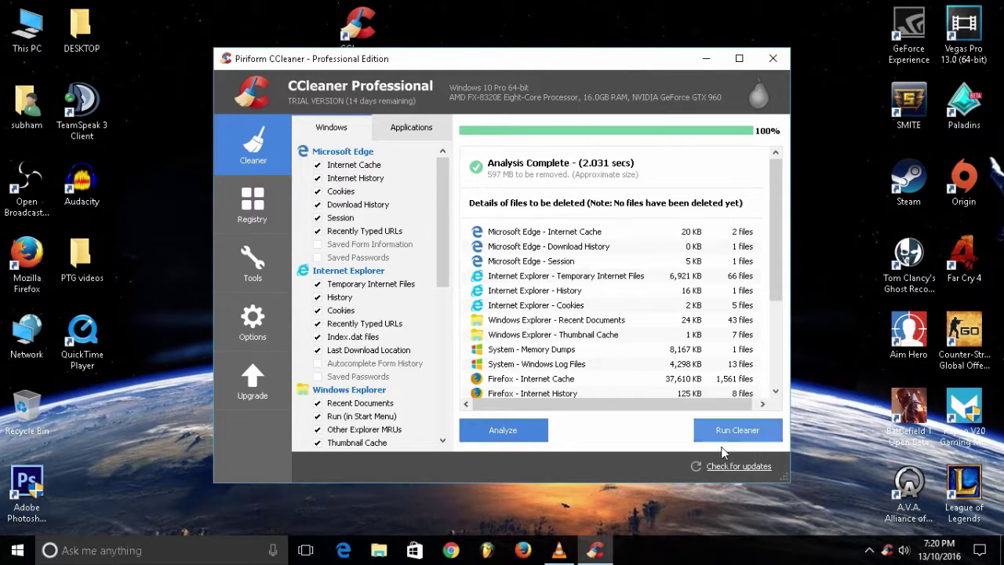
click(728, 436)
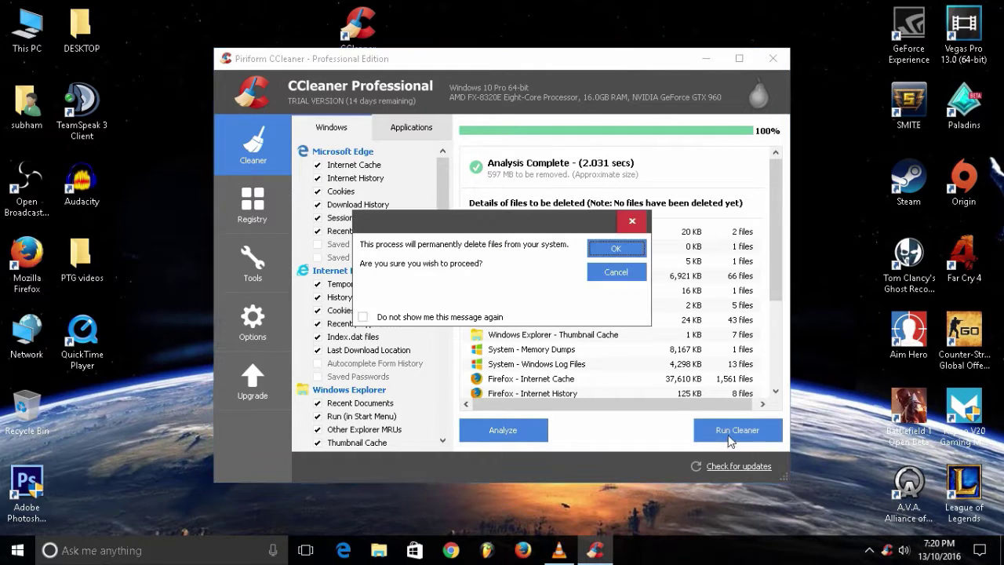
click(616, 248)
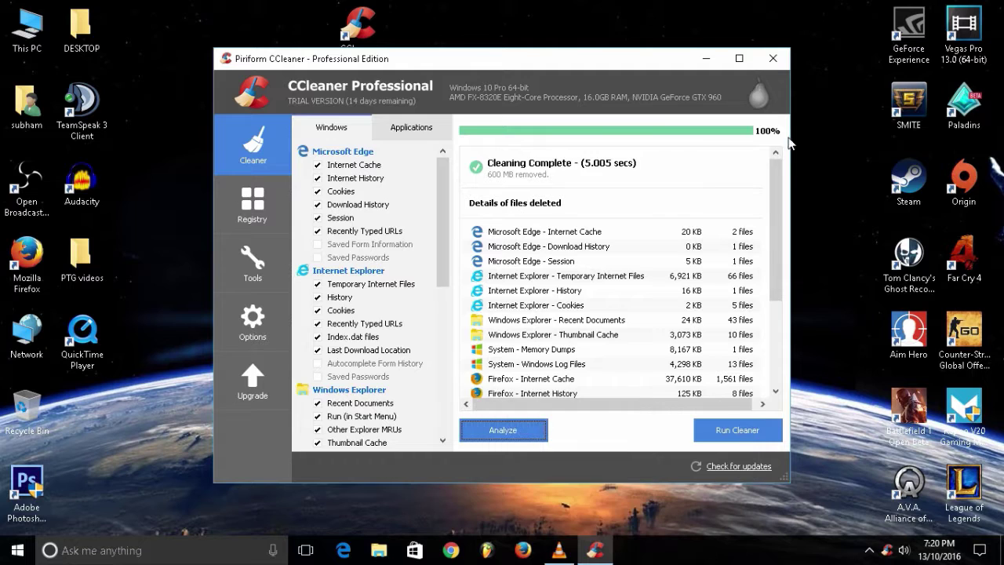
Close CCleaner and open Local Disk (C:) Properties from This PC.
click(771, 58)
double_click(26, 33)
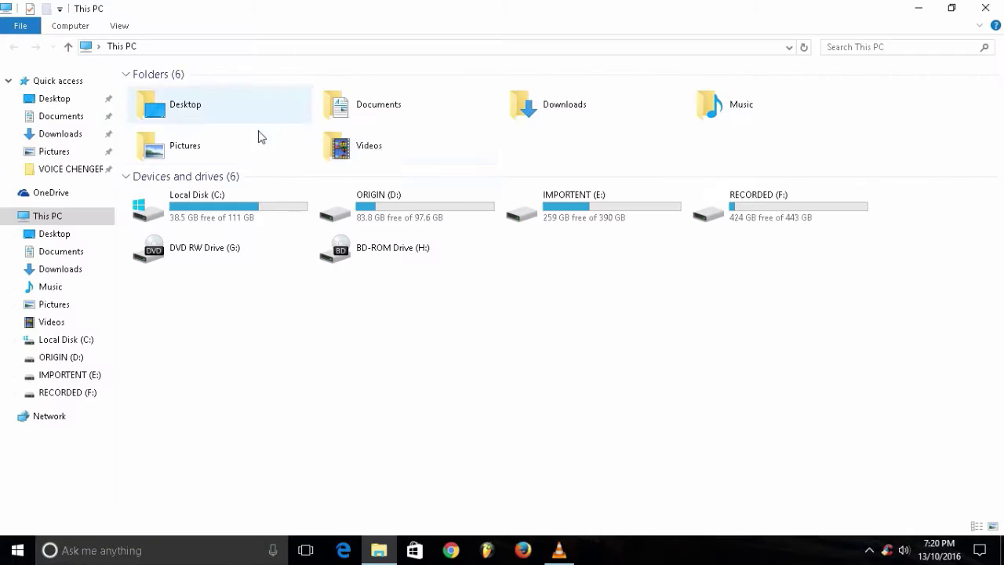
right_click(273, 193)
click(325, 522)
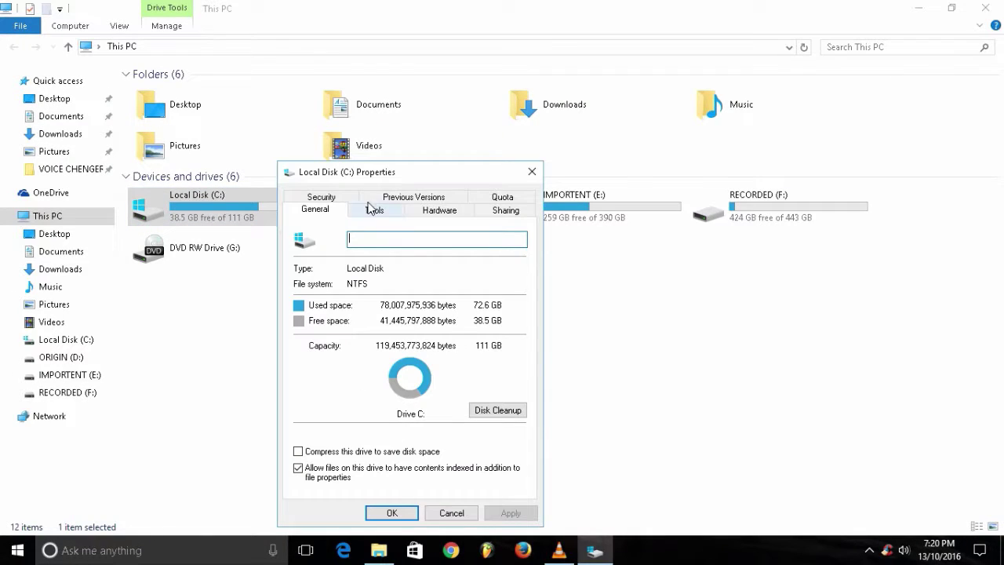
drag(372, 176, 388, 91)
Run Disk Cleanup on C: including Delivery Optimization Files, deleting about 40 MB.
click(521, 325)
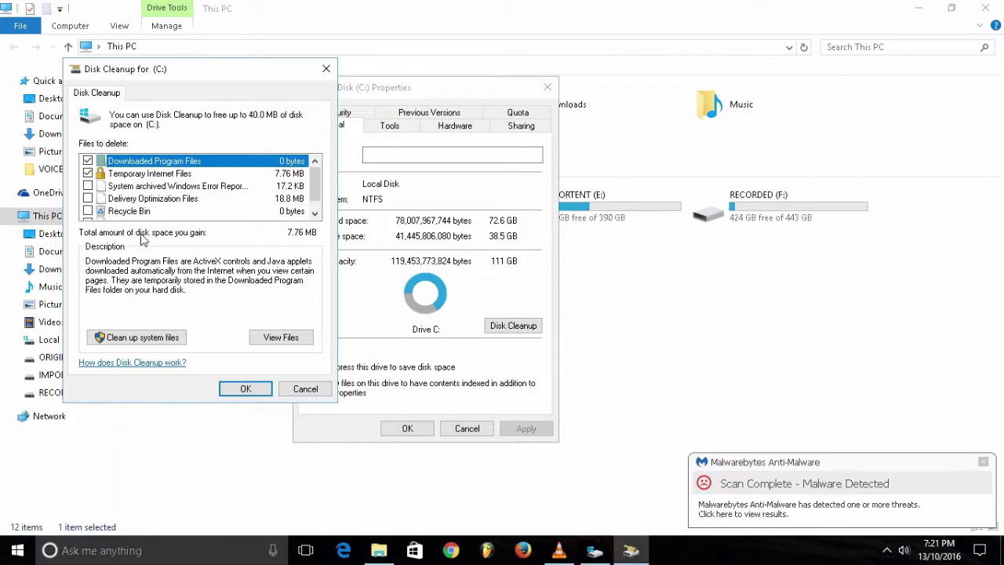
click(88, 199)
scroll(111, 212, down, 1)
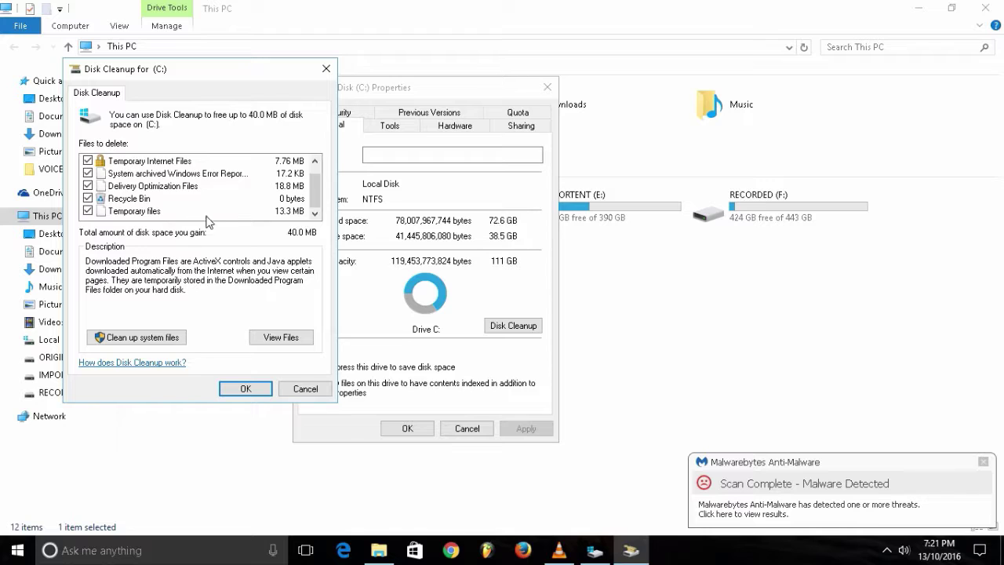
scroll(225, 203, up, 1)
scroll(226, 202, down, 1)
scroll(225, 215, up, 1)
scroll(225, 215, down, 1)
click(257, 390)
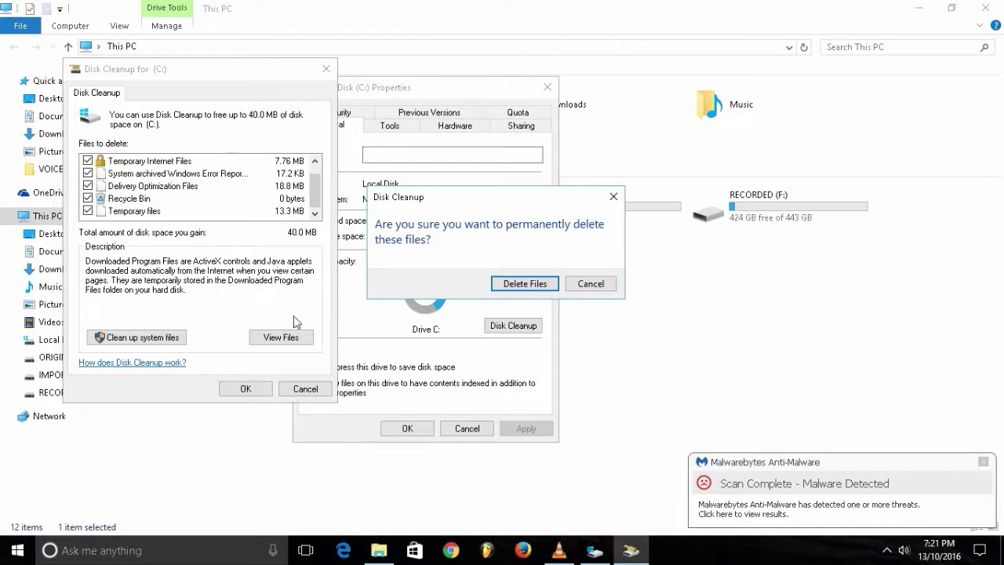
click(532, 284)
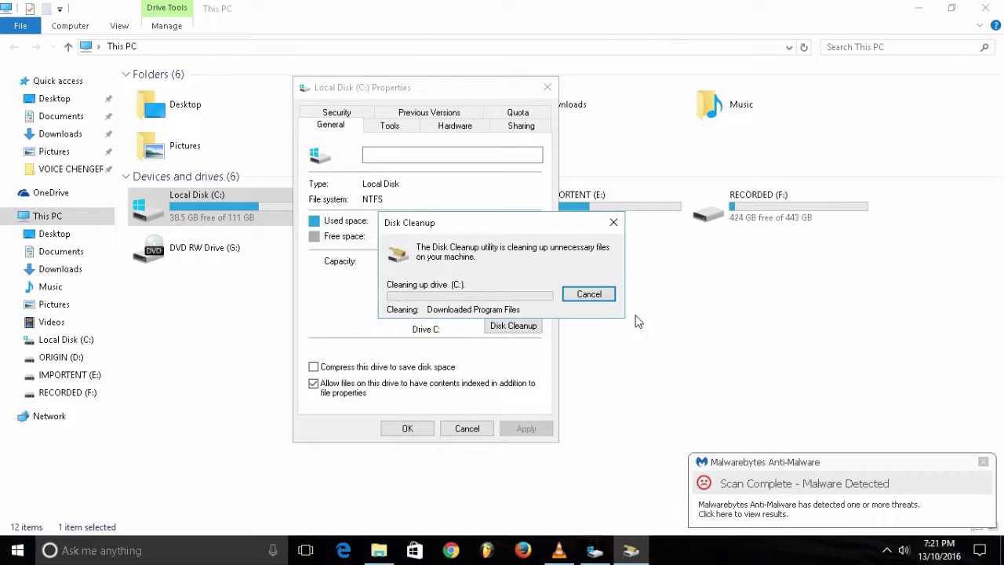
click(983, 462)
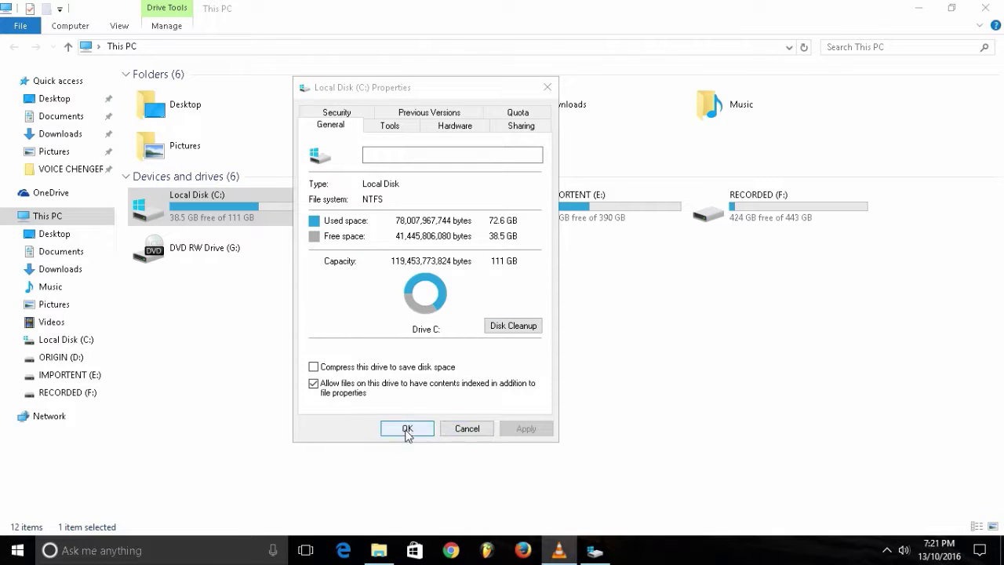
click(388, 128)
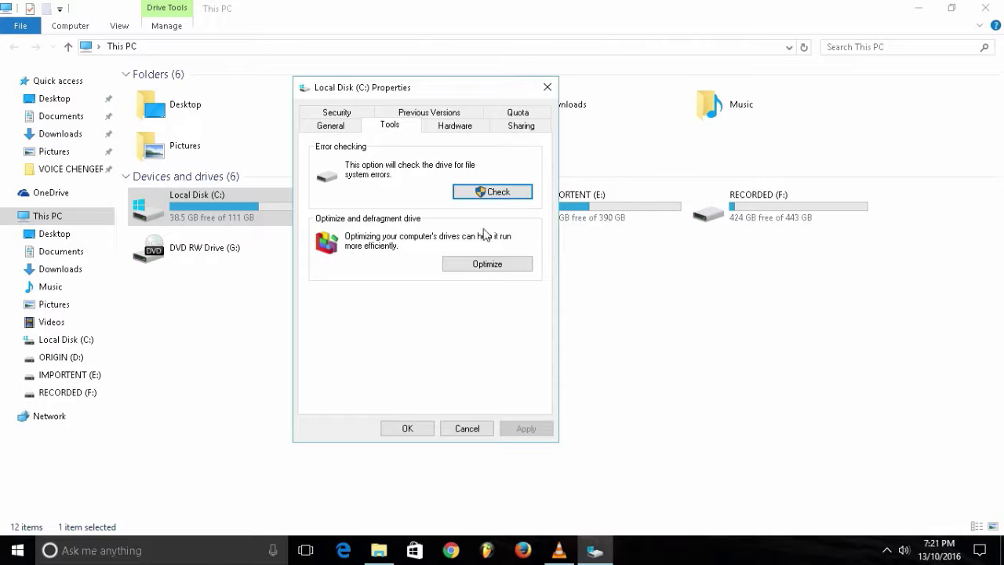
Optimise drive C: to OK status, check RECORDED (F:), and close Optimize Drives.
click(487, 267)
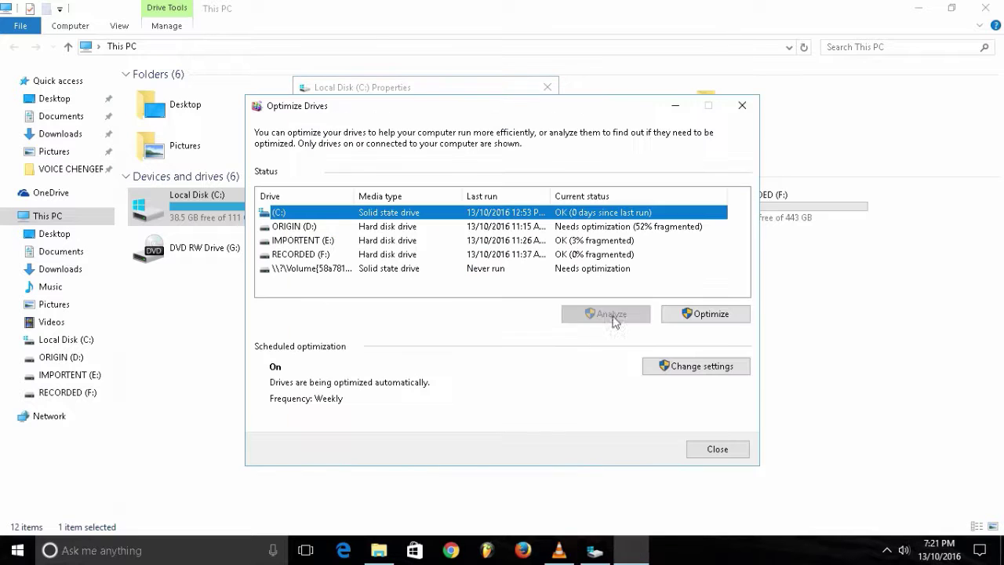
click(711, 316)
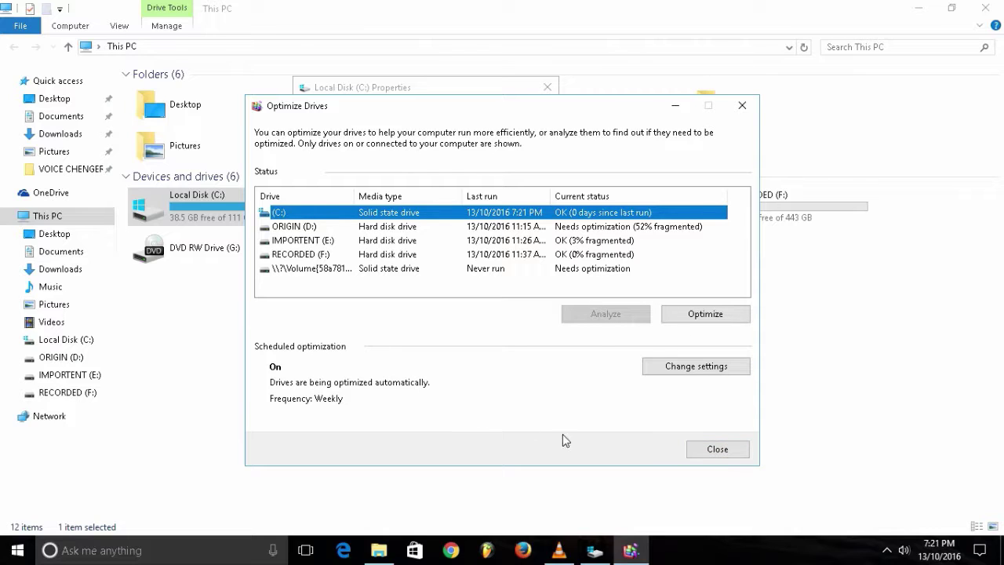
click(439, 226)
click(441, 269)
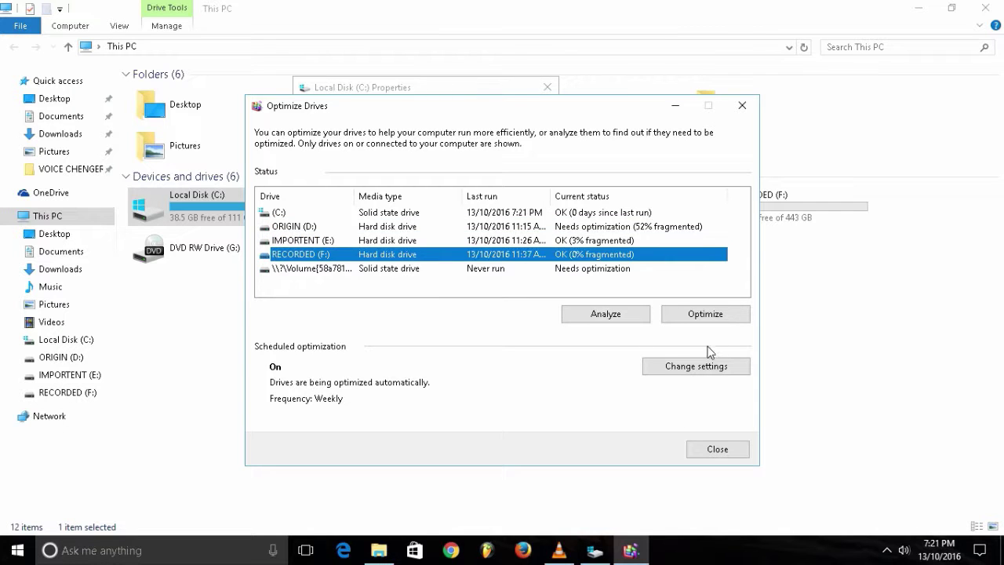
click(737, 448)
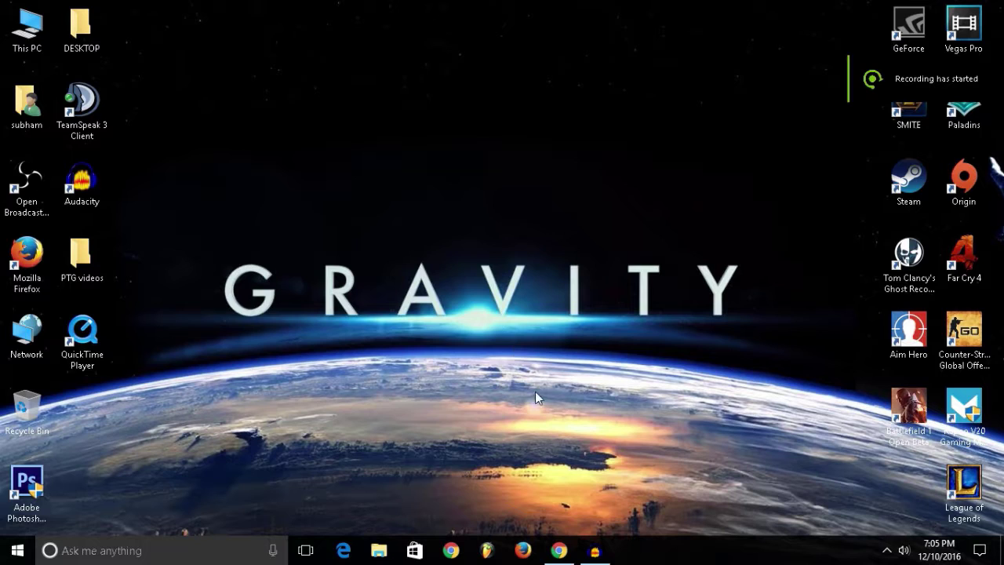